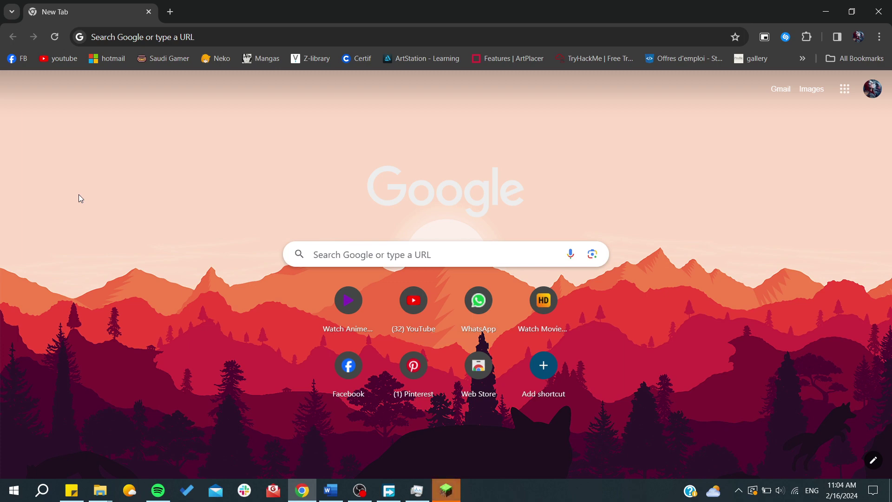
Search 'minecraft server' and open the Minecraft Server Download page
{"action": "left_click", "coordinate": [176, 31]}
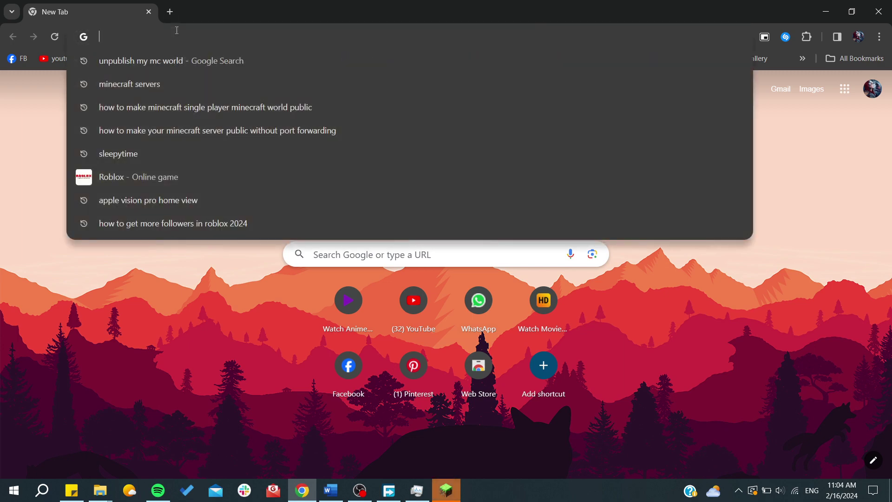
{"action": "type", "text": "min"}
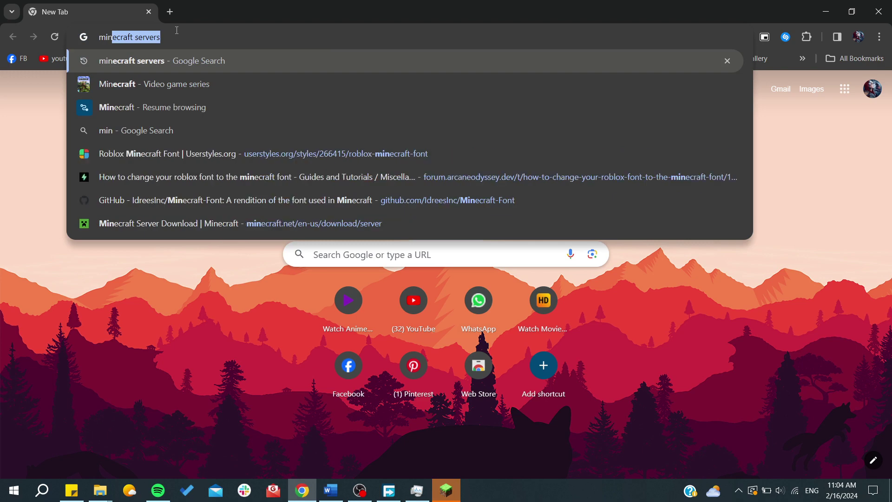
{"action": "type", "text": "ecraft servers"}
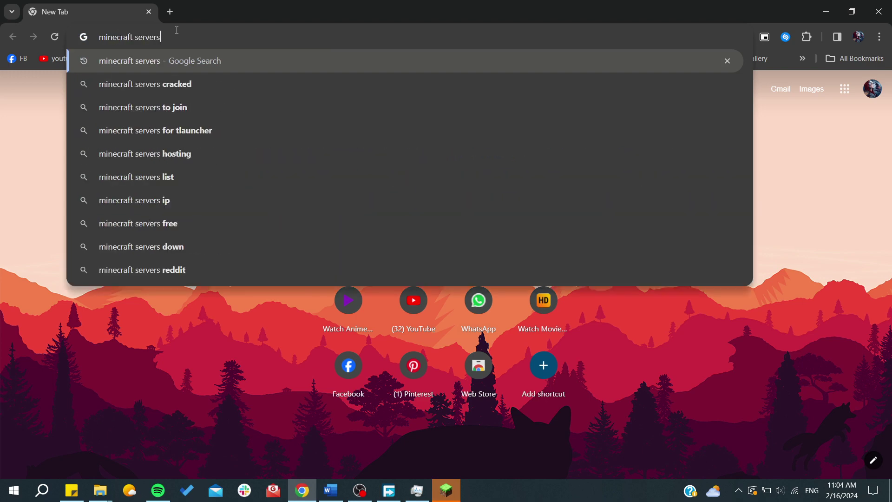
{"action": "key", "text": "BackSpace"}
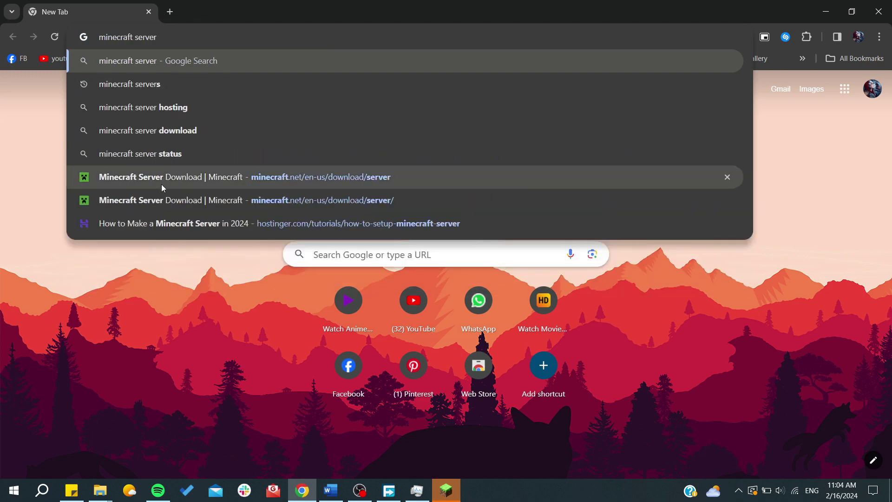
{"action": "left_click", "coordinate": [161, 182]}
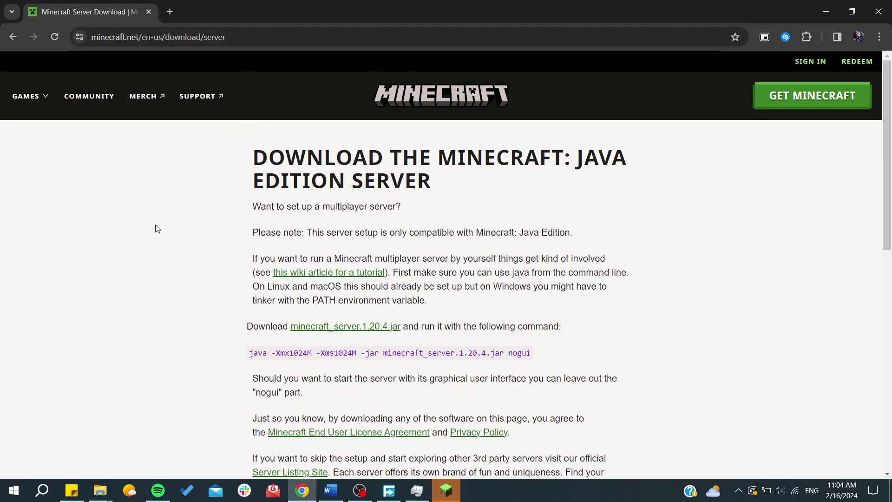
Highlight the Java Edition server heading and the server launch command on the page
{"action": "left_click_drag", "start_coordinate": [254, 155], "coordinate": [424, 181]}
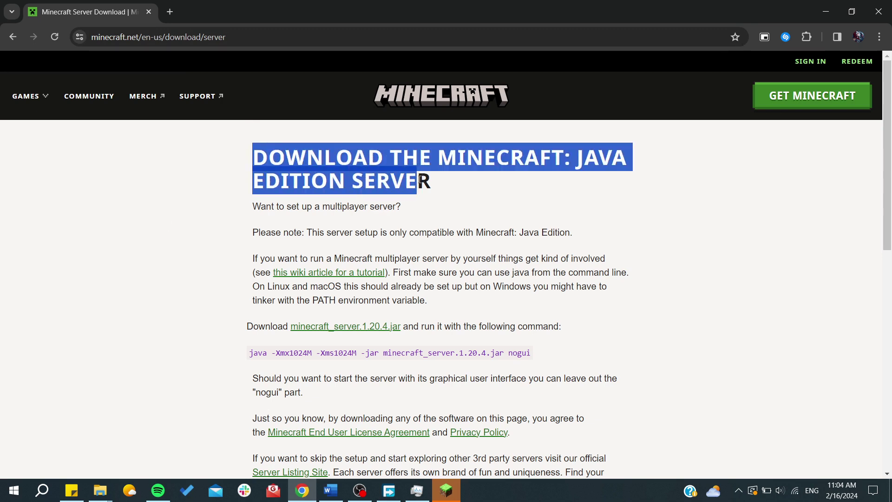
{"action": "left_click_drag", "start_coordinate": [253, 353], "coordinate": [489, 353]}
{"action": "left_click", "coordinate": [213, 355]}
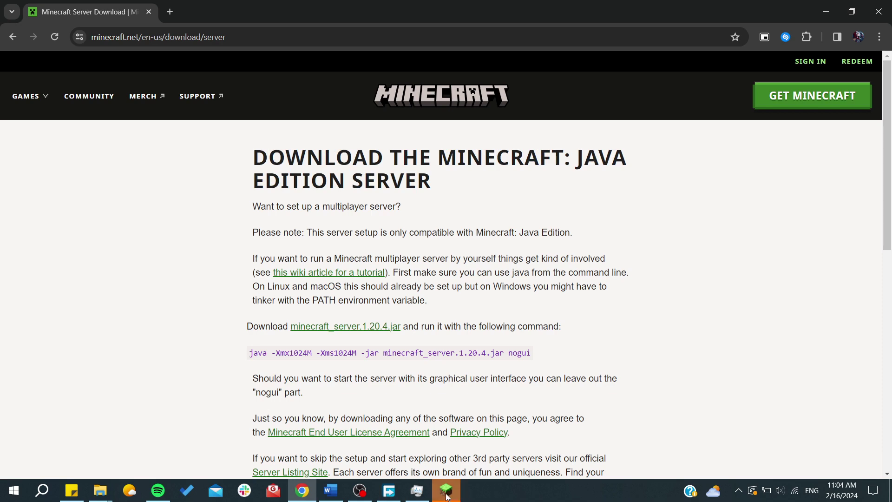
{"action": "left_click", "coordinate": [447, 492]}
Load the most recent creative world and maximize the game window
{"action": "left_click", "coordinate": [395, 278]}
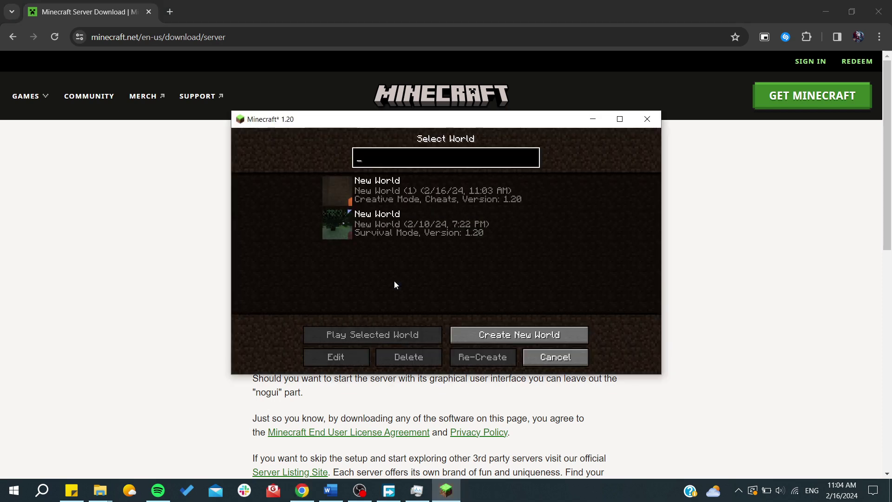
{"action": "left_click", "coordinate": [336, 193]}
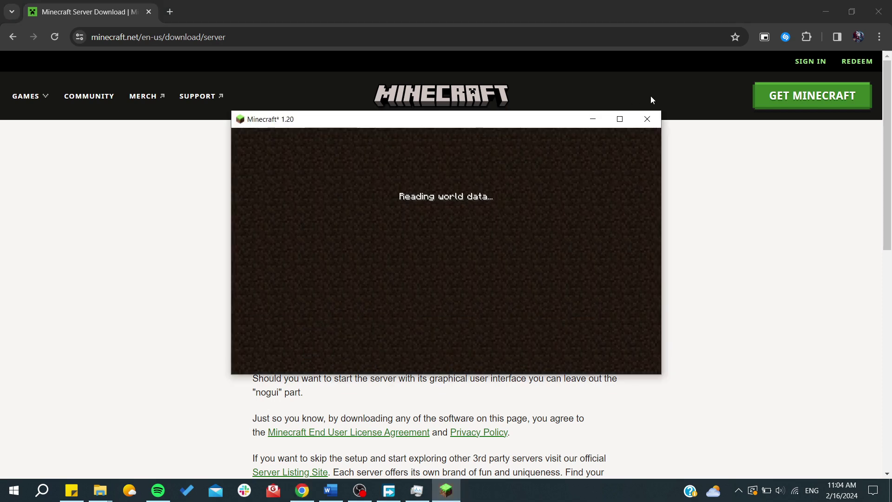
{"action": "left_click", "coordinate": [621, 119]}
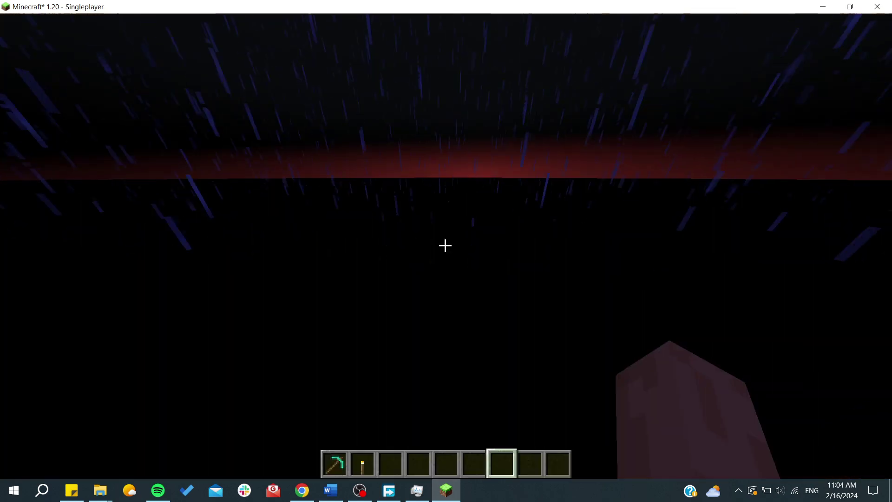
Type /publish in the chat command line, then back out to the Game Menu
{"action": "key", "text": "slash"}
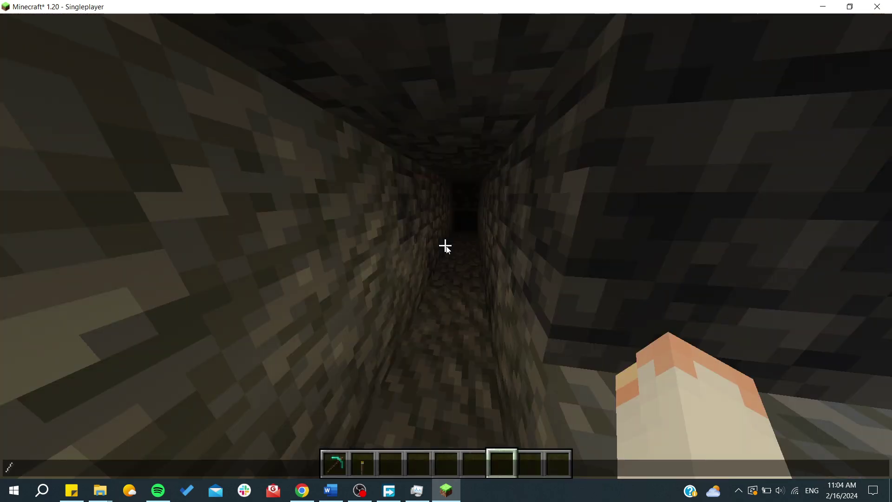
{"action": "type", "text": "publi"}
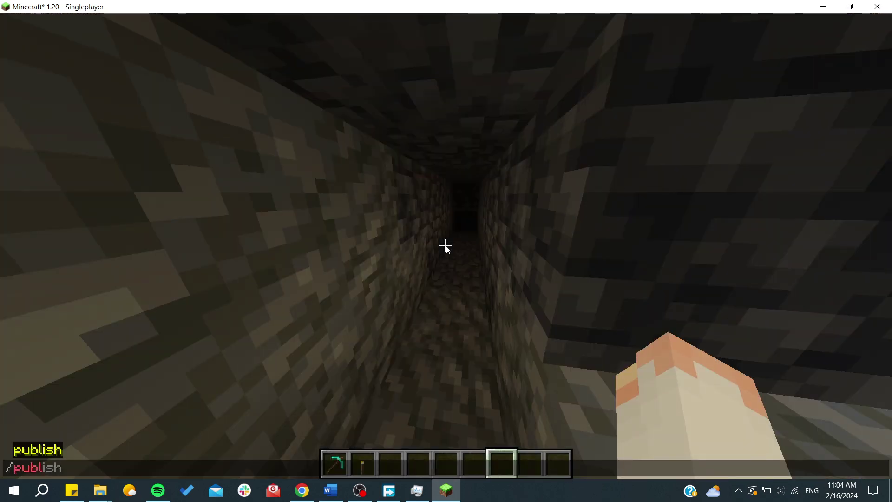
{"action": "type", "text": "sh"}
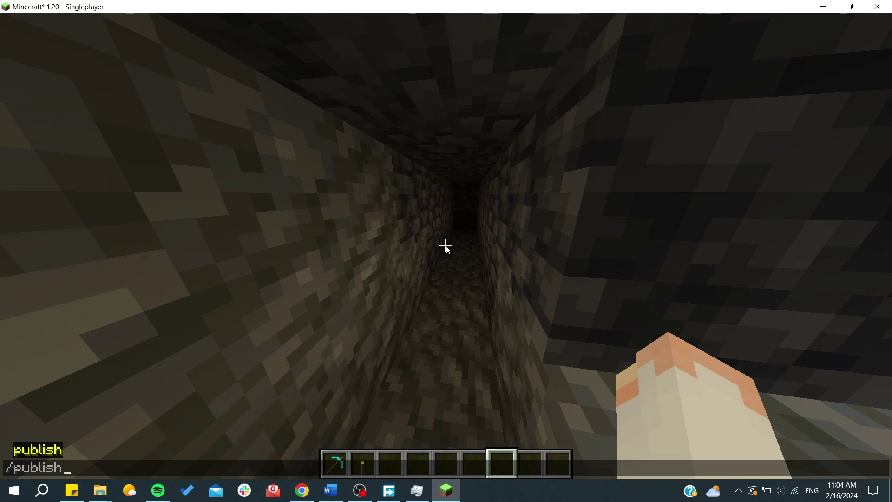
{"action": "key", "text": "Escape"}
{"action": "key", "text": "Escape"}
{"action": "key", "text": "Escape"}
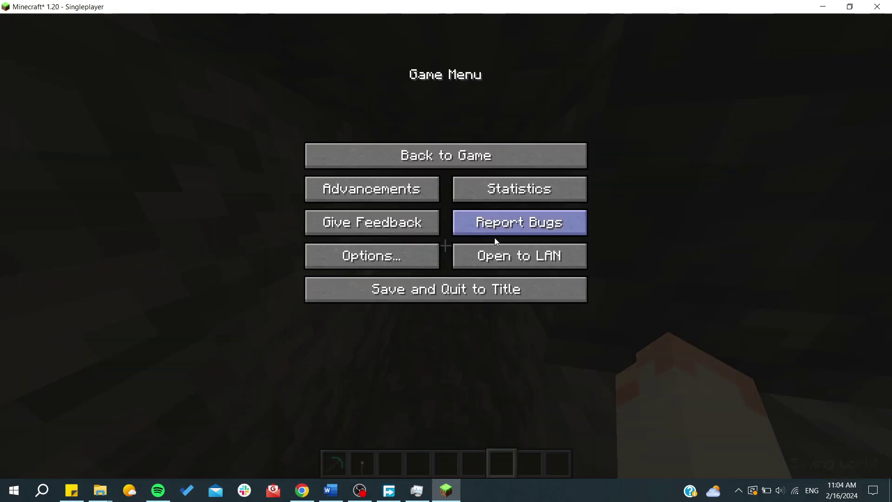
Start a LAN world on port 25562 with Adventure mode and Allow Cheats OFF
{"action": "left_click", "coordinate": [496, 259]}
{"action": "left_click", "coordinate": [414, 256]}
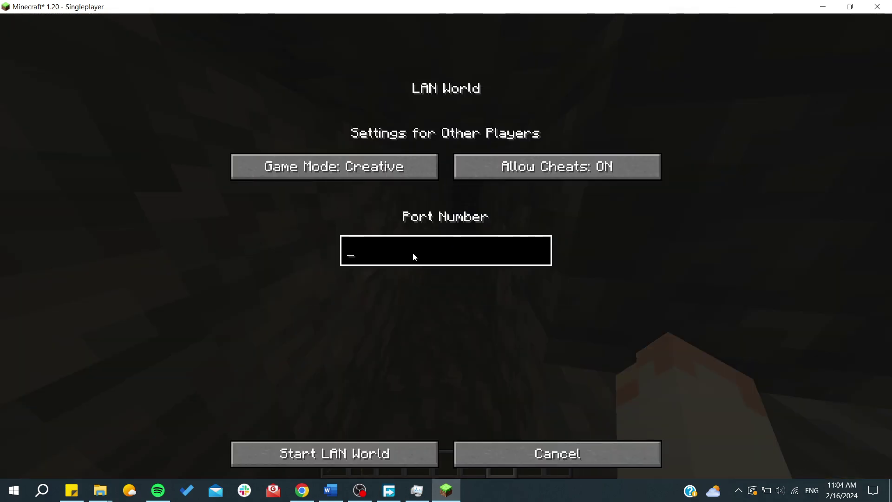
{"action": "type", "text": "2555"}
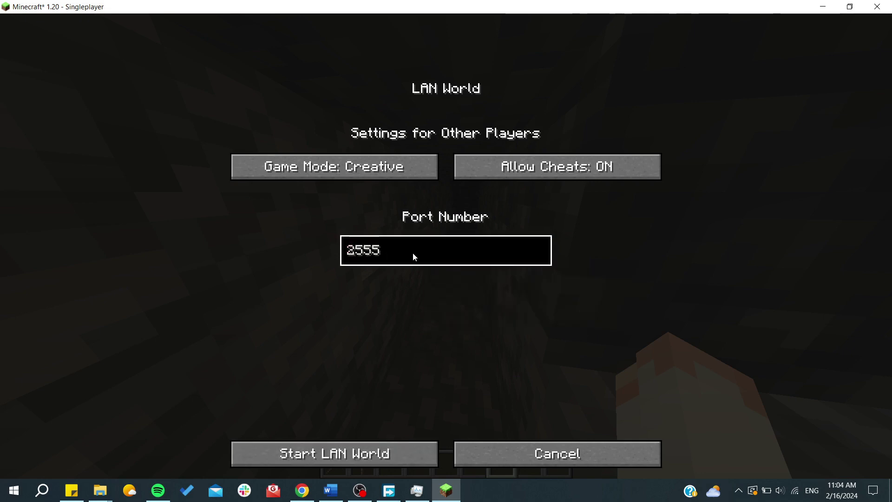
{"action": "key", "text": "BackSpace"}
{"action": "type", "text": "6"}
{"action": "key", "text": "BackSpace"}
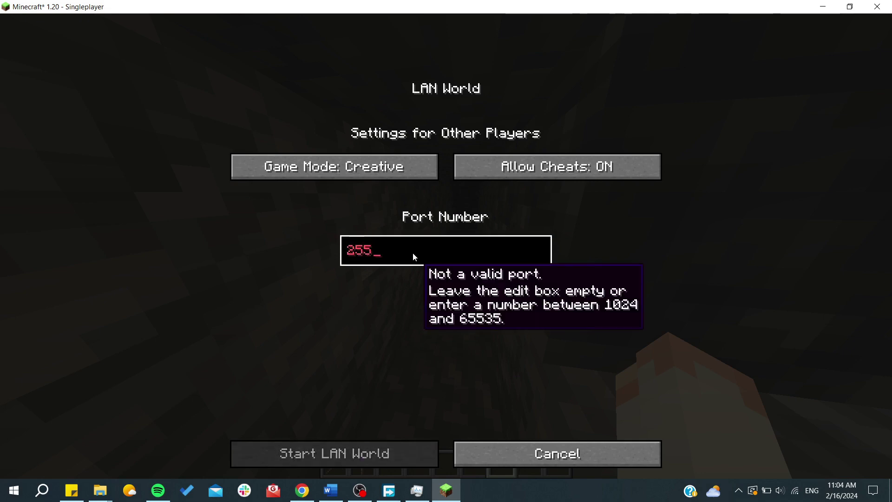
{"action": "type", "text": "62"}
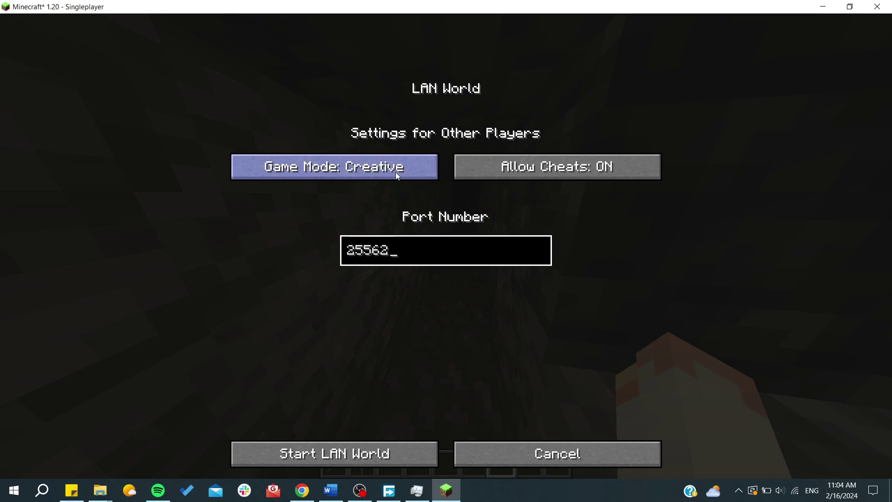
{"action": "left_click", "coordinate": [360, 175]}
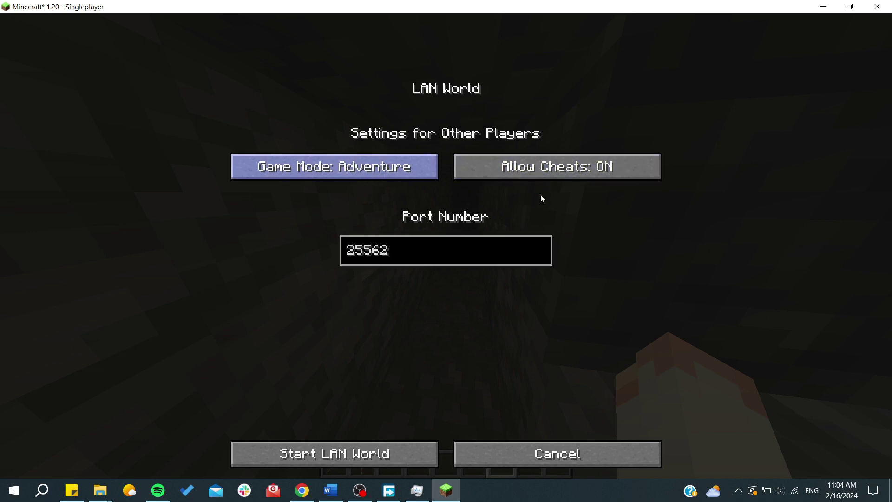
{"action": "left_click", "coordinate": [537, 176]}
{"action": "left_click", "coordinate": [398, 251]}
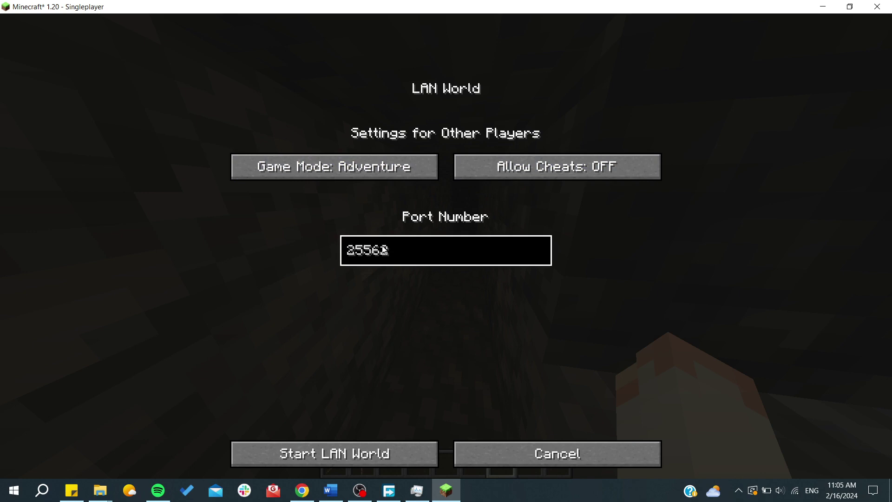
{"action": "left_click", "coordinate": [334, 453]}
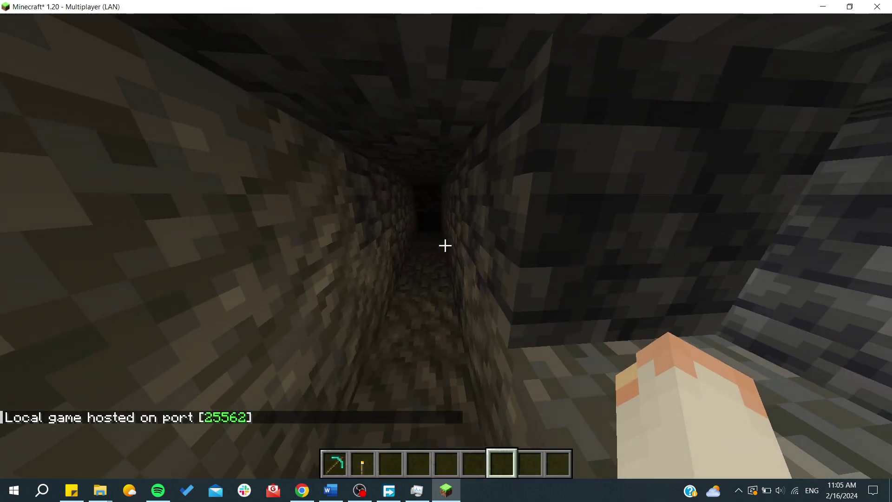
{"action": "key", "text": "Escape"}
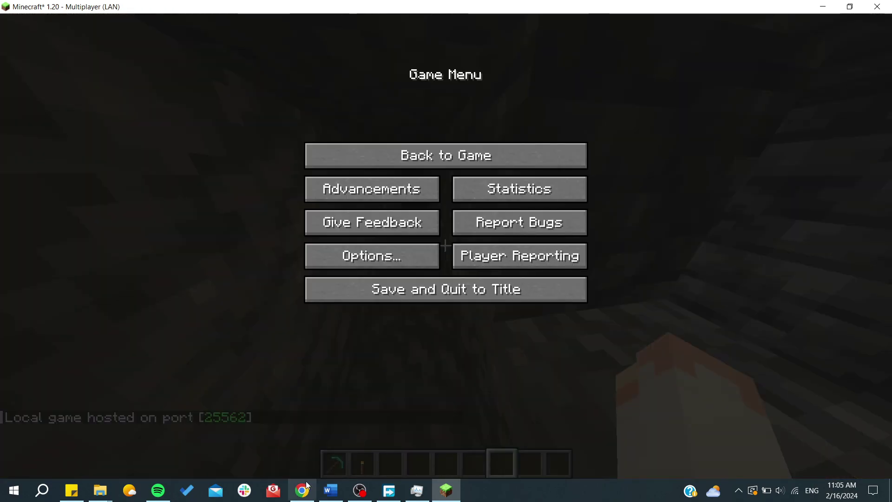
Go to playit.gg in a new Chrome tab and reach its Windows 64-bit installer download
{"action": "left_click", "coordinate": [307, 485]}
{"action": "left_click", "coordinate": [171, 13]}
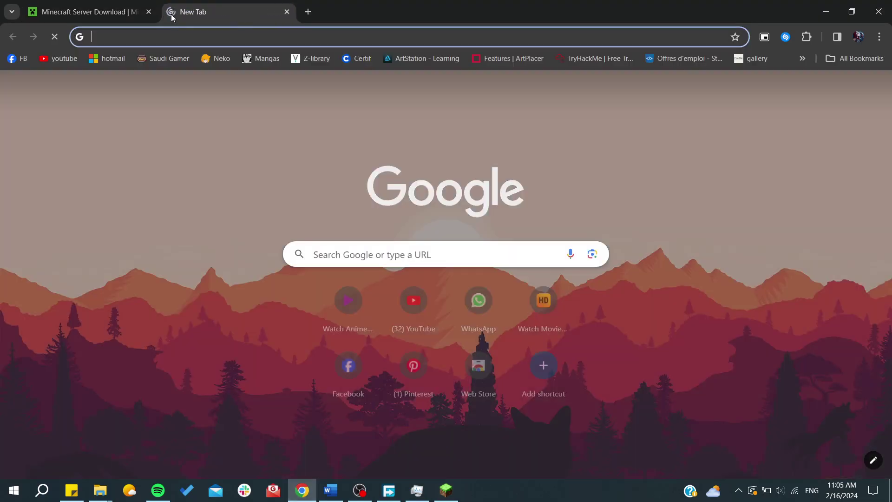
{"action": "type", "text": "playit.gg"}
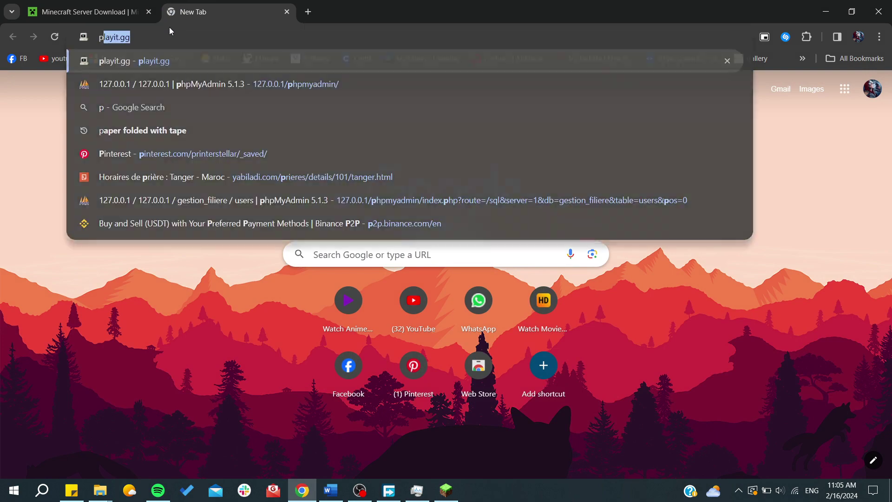
{"action": "key", "text": "Return"}
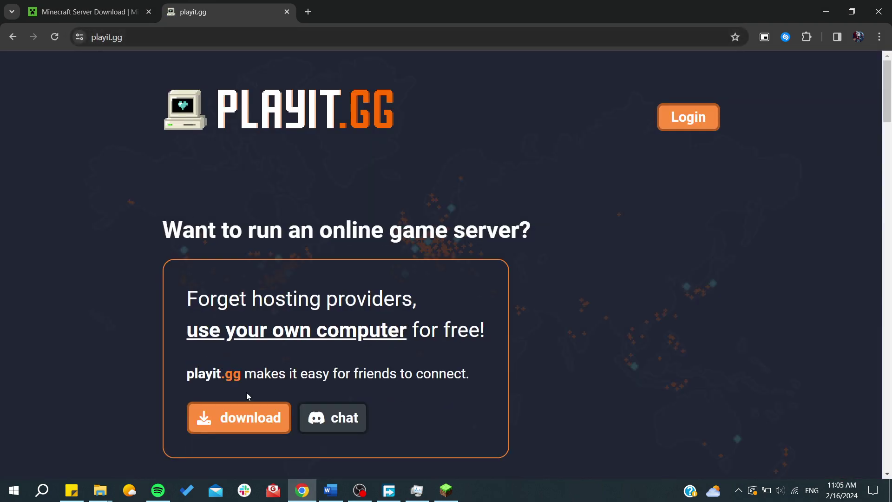
{"action": "left_click", "coordinate": [253, 418]}
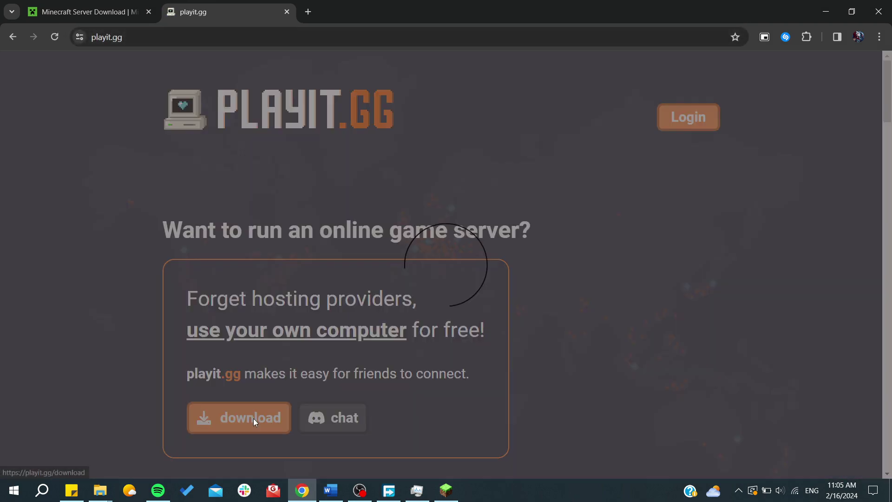
{"action": "scroll", "coordinate": [389, 328], "scroll_direction": "down", "scroll_amount": 3}
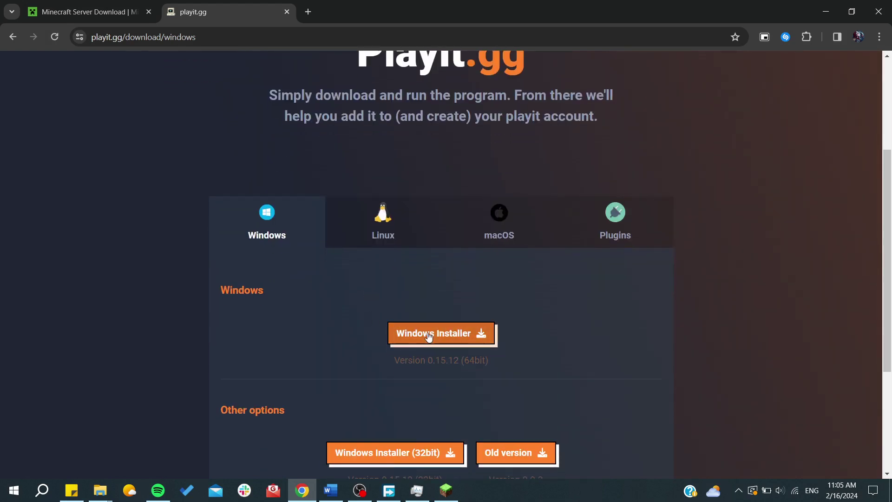
{"action": "scroll", "coordinate": [425, 337], "scroll_direction": "down", "scroll_amount": 1}
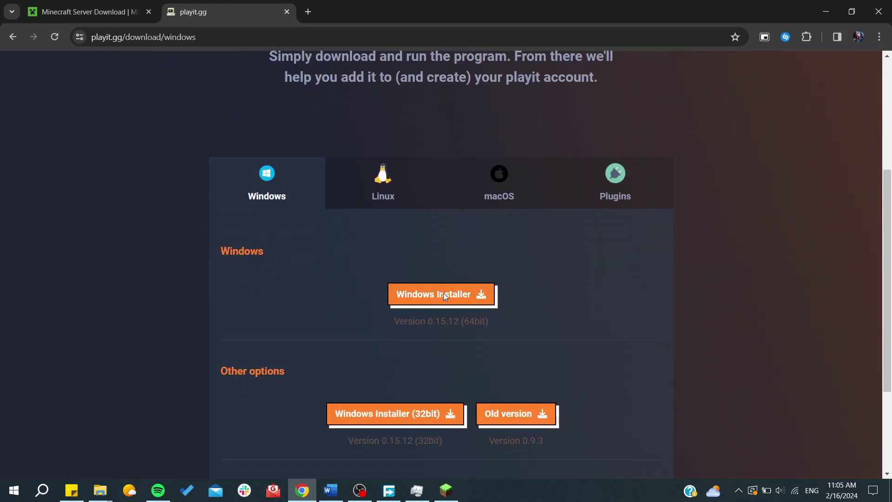
Launch Playit.gg from Windows search and select the claim link it prints in the console
{"action": "key", "text": "super"}
{"action": "type", "text": "play"}
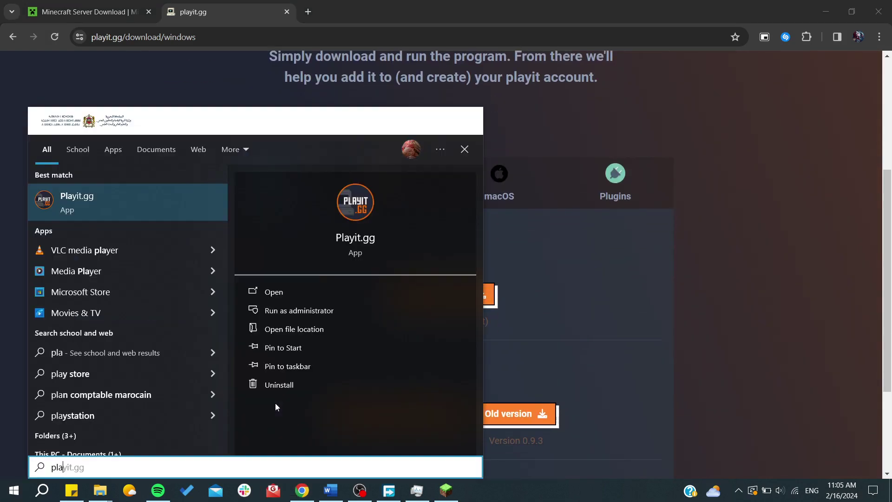
{"action": "left_click", "coordinate": [351, 240]}
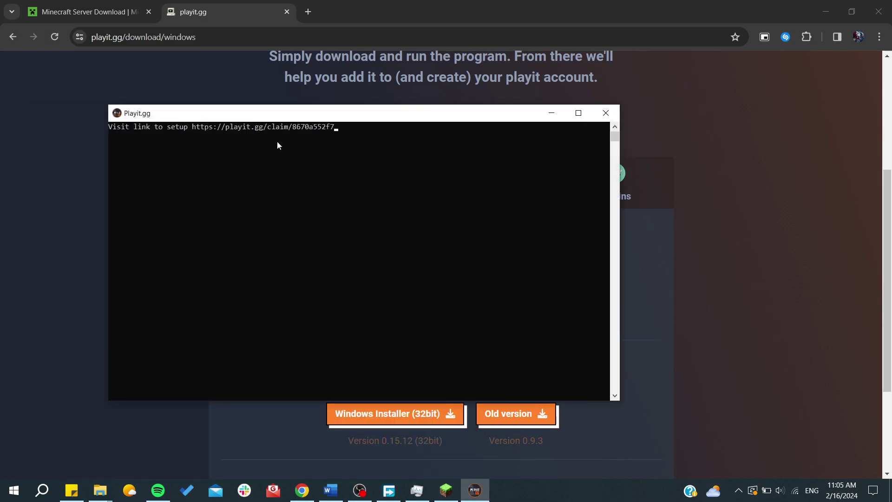
{"action": "left_click_drag", "start_coordinate": [342, 128], "coordinate": [191, 133]}
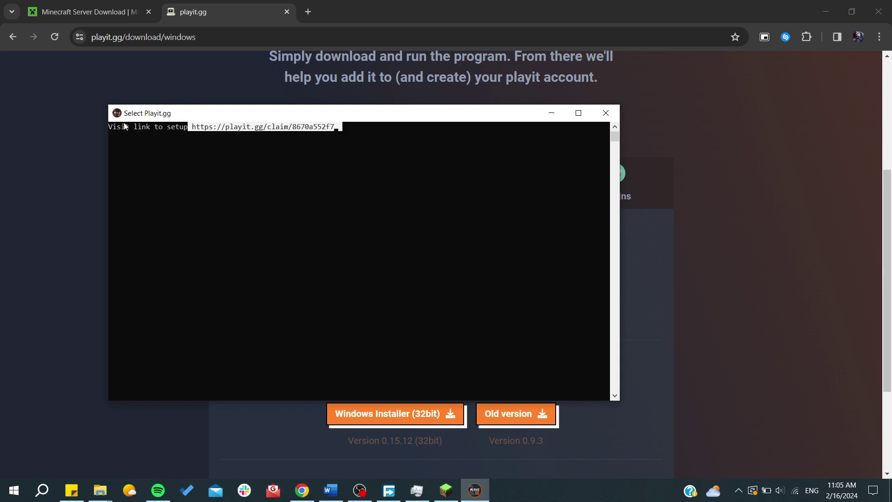
{"action": "left_click", "coordinate": [56, 194]}
Log in on playit.gg and answer 'Yes, it's running' for Step 1 of the setup guide
{"action": "scroll", "coordinate": [342, 289], "scroll_direction": "up", "scroll_amount": 5}
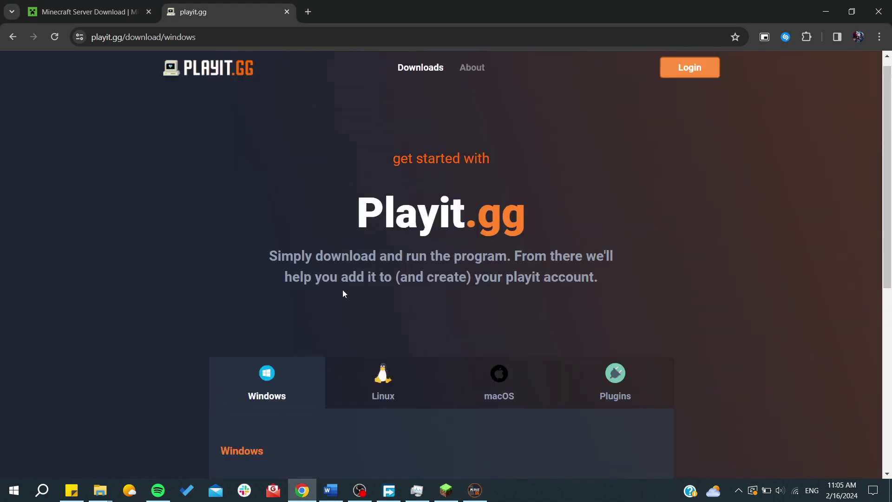
{"action": "left_click", "coordinate": [709, 79]}
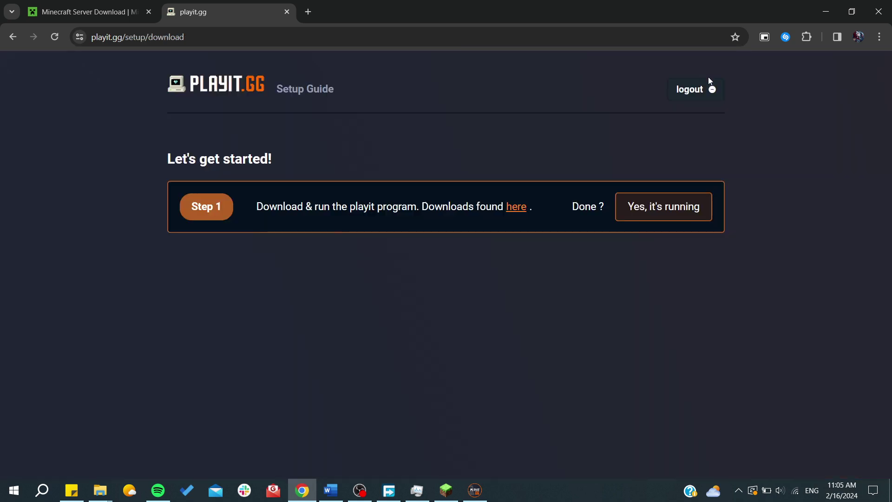
{"action": "left_click", "coordinate": [648, 214]}
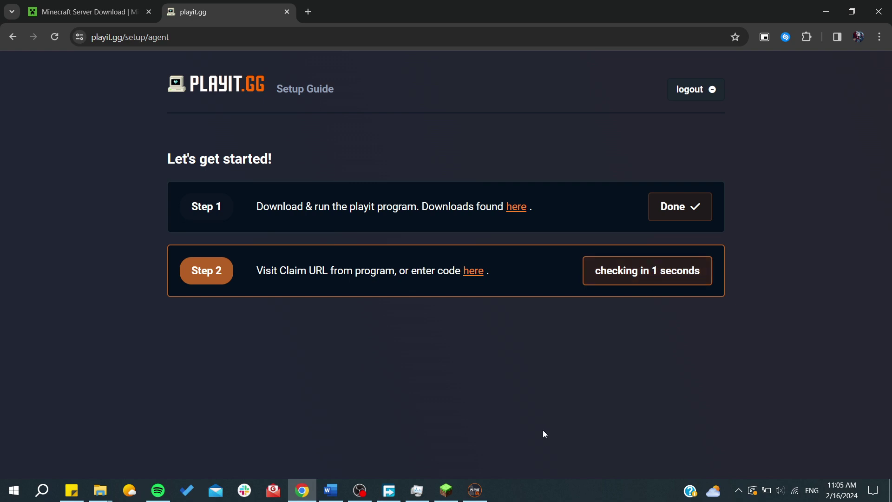
{"action": "left_click", "coordinate": [475, 490]}
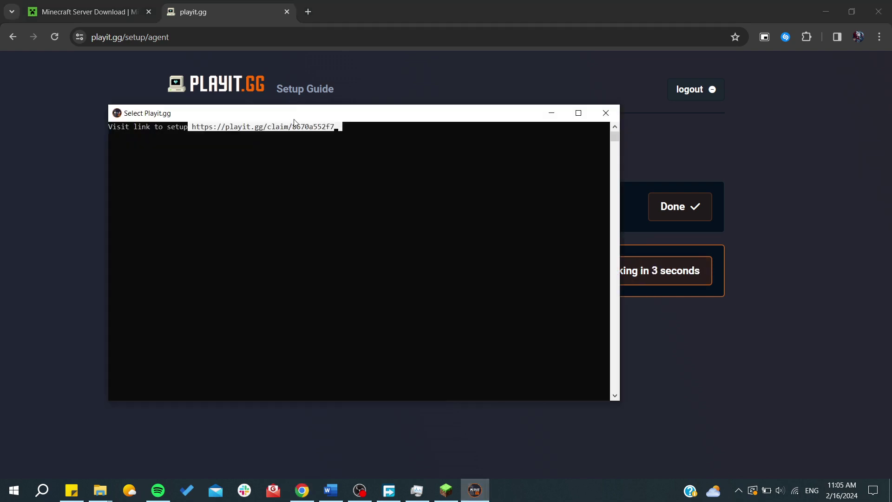
Copy the claim code from the console, paste it on the claim page and submit Add Agent
{"action": "left_click_drag", "start_coordinate": [293, 125], "coordinate": [335, 131]}
{"action": "right_click", "coordinate": [335, 130]}
{"action": "left_click", "coordinate": [86, 214]}
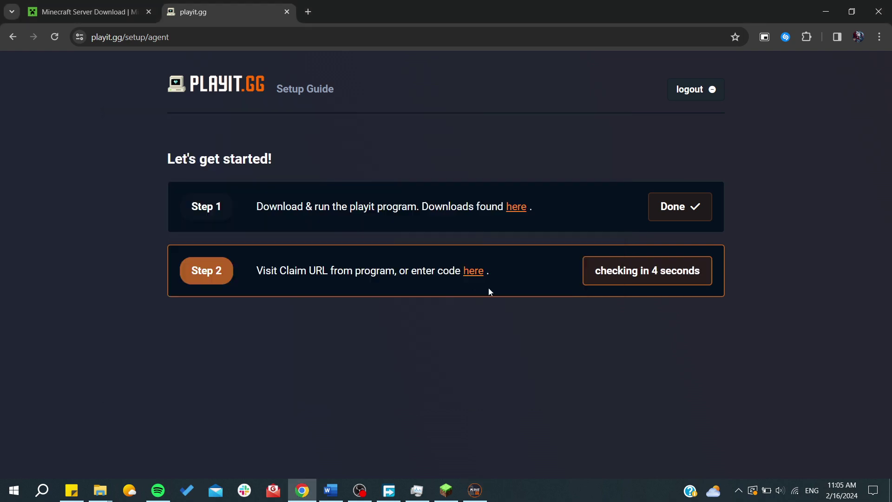
{"action": "left_click", "coordinate": [483, 273]}
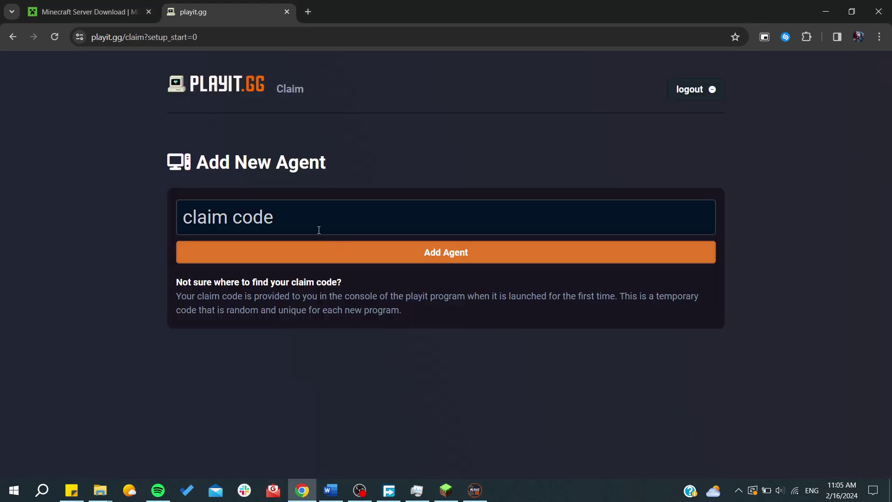
{"action": "left_click", "coordinate": [319, 229]}
{"action": "type", "text": "8670a552f7"}
{"action": "left_click", "coordinate": [328, 253]}
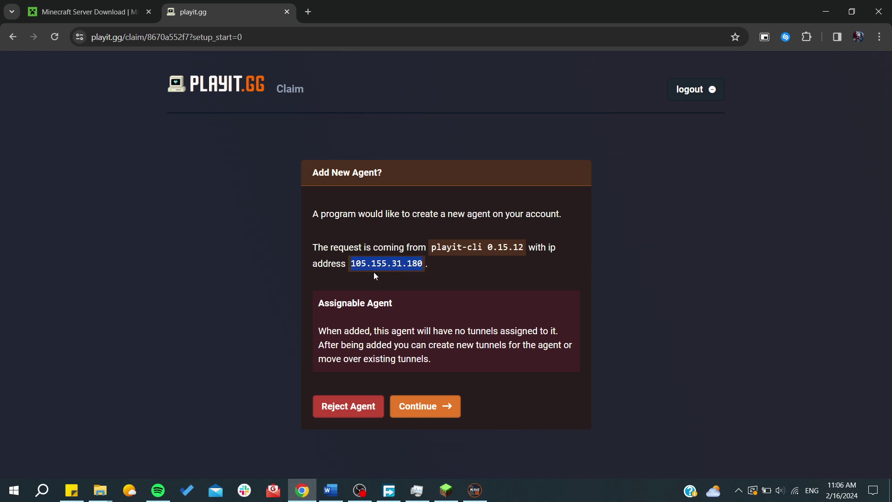
Accept the request and add the agent as an Assignable Agent named from-key-8670
{"action": "left_click", "coordinate": [465, 251]}
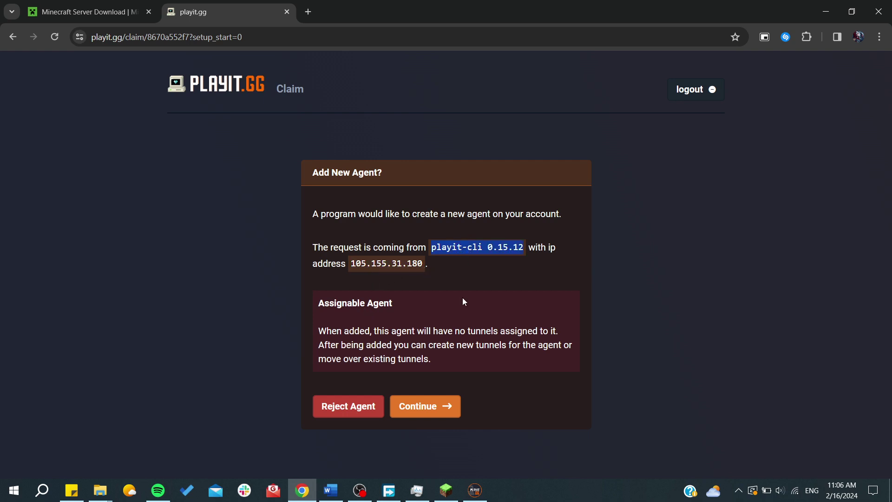
{"action": "left_click", "coordinate": [435, 410]}
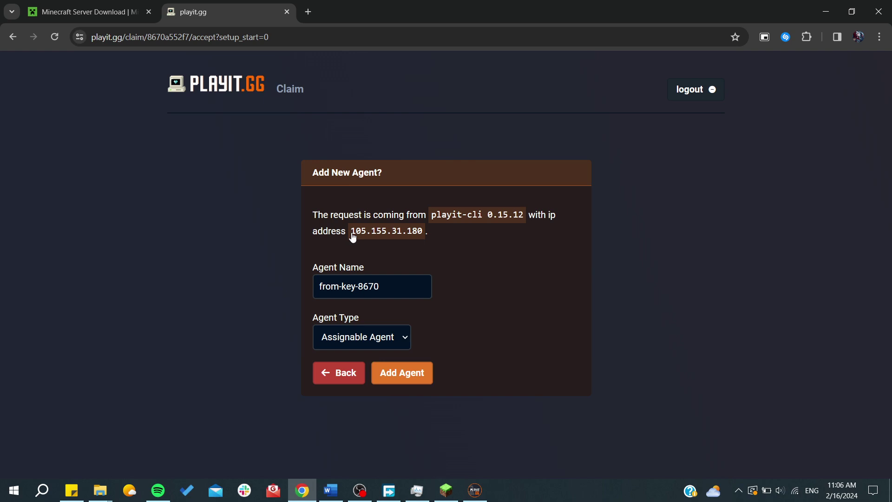
{"action": "triple_click", "coordinate": [383, 285]}
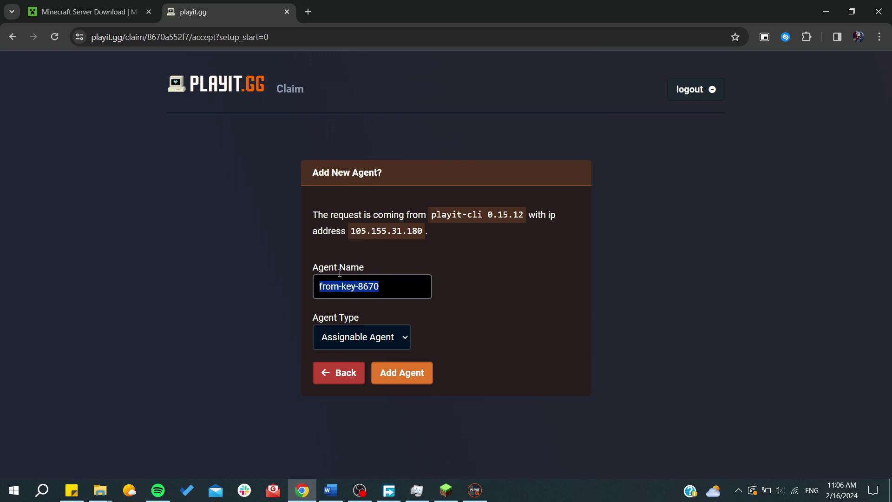
{"action": "left_click", "coordinate": [353, 342]}
{"action": "left_click", "coordinate": [352, 342]}
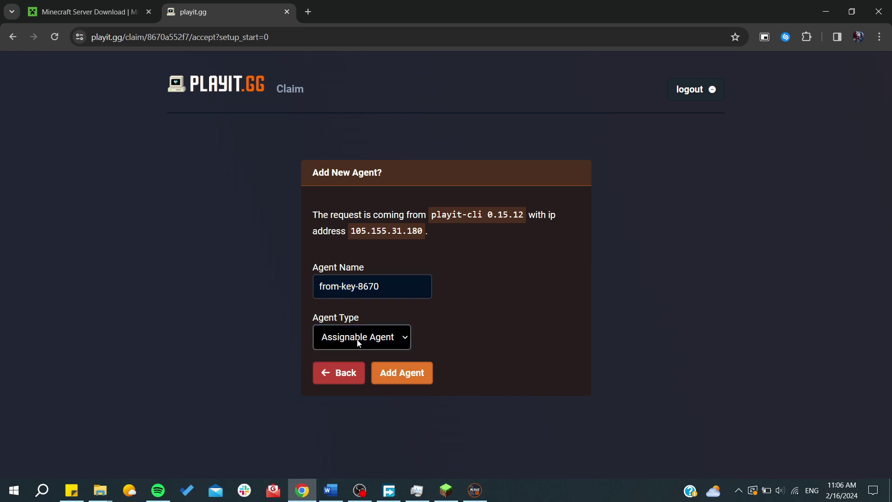
{"action": "left_click", "coordinate": [402, 375]}
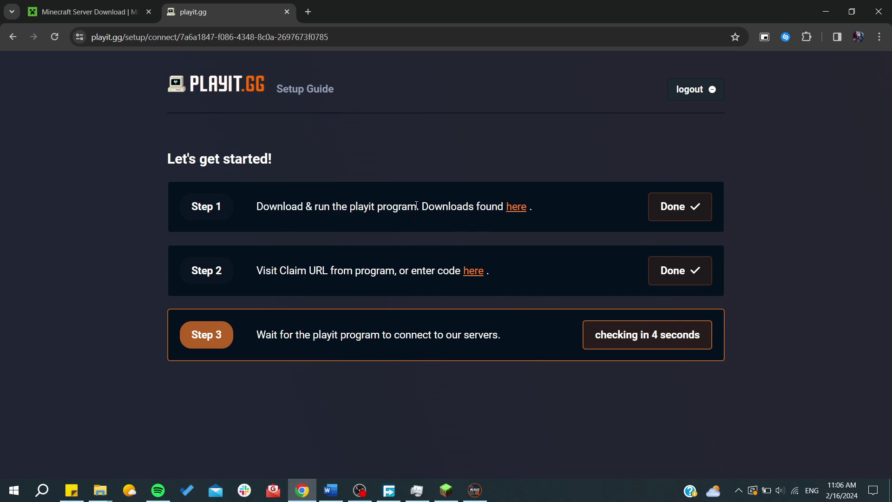
Check the add-tunnels link in the playit console, then choose Create Tunnel in the setup guide
{"action": "left_click", "coordinate": [474, 490]}
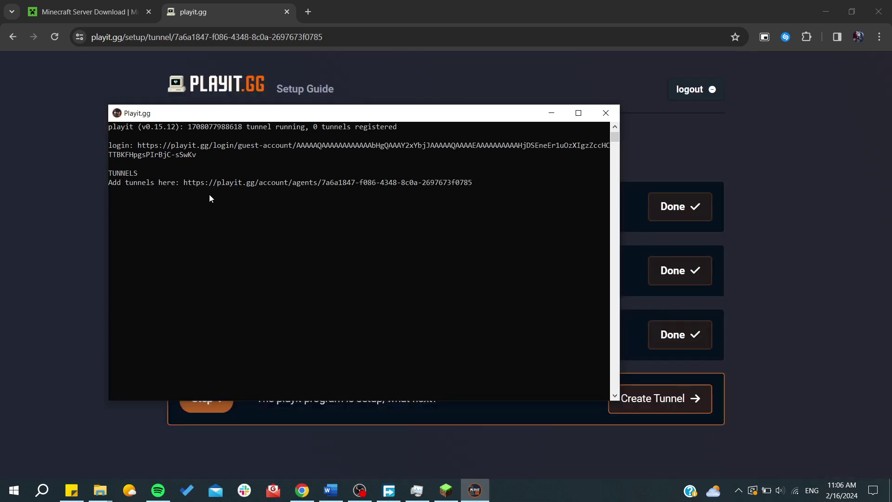
{"action": "left_click_drag", "start_coordinate": [114, 183], "coordinate": [488, 193]}
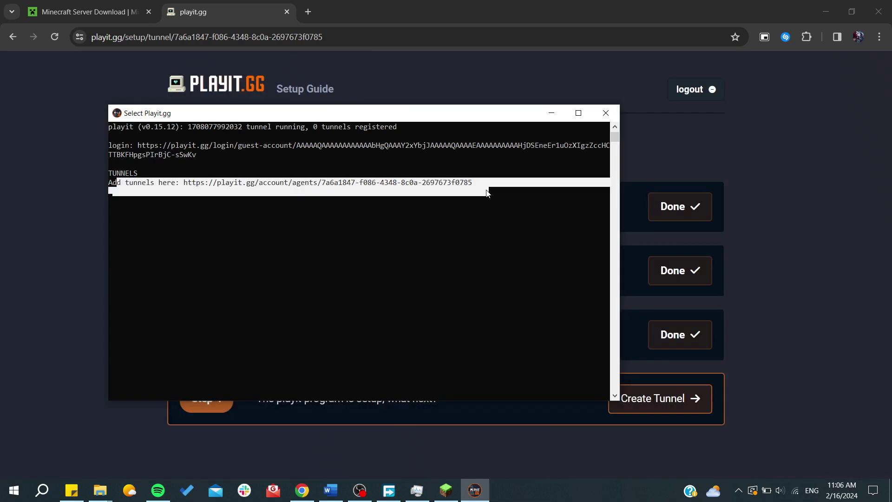
{"action": "left_click", "coordinate": [473, 205]}
{"action": "left_click", "coordinate": [550, 125]}
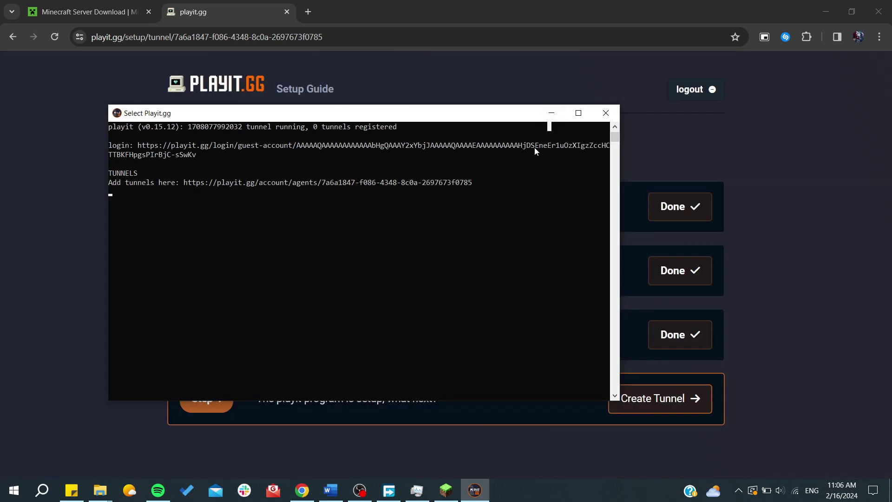
{"action": "left_click", "coordinate": [556, 113]}
{"action": "left_click", "coordinate": [638, 395]}
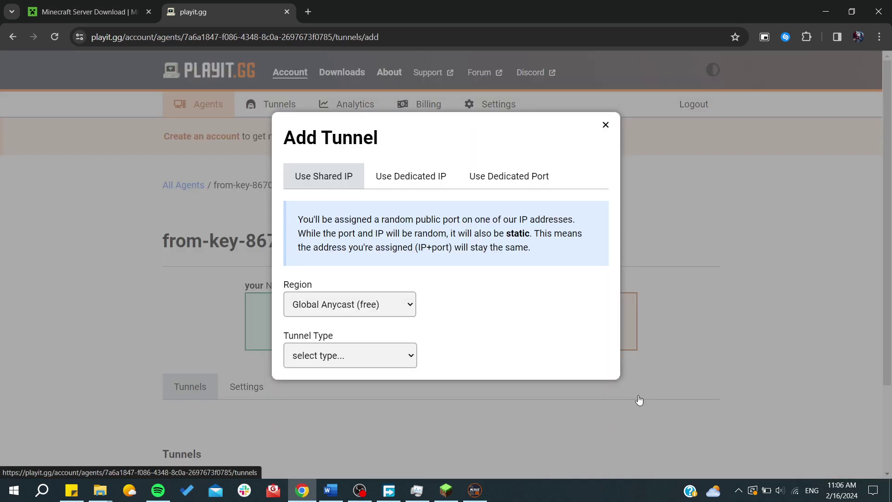
Keep Global Anycast (free) as region, choose TCP tunnel type, and accept the no-malware pledge
{"action": "left_click", "coordinate": [344, 309]}
{"action": "left_click", "coordinate": [345, 310]}
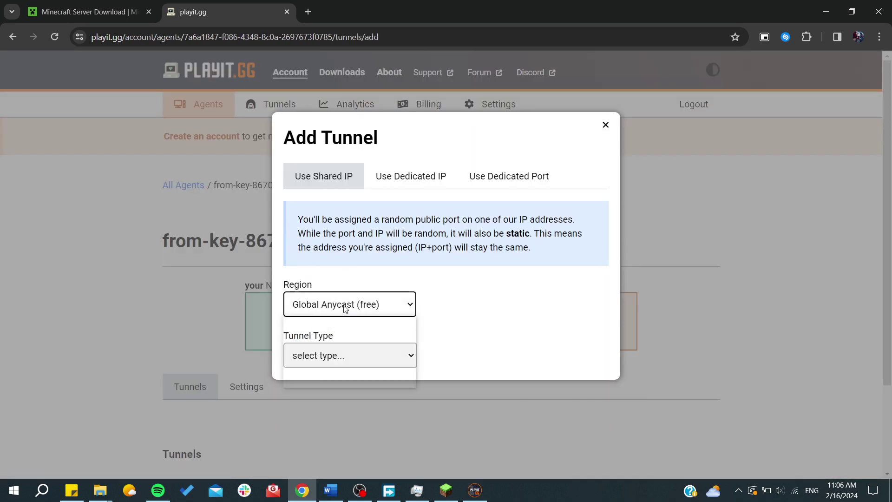
{"action": "left_click", "coordinate": [374, 308]}
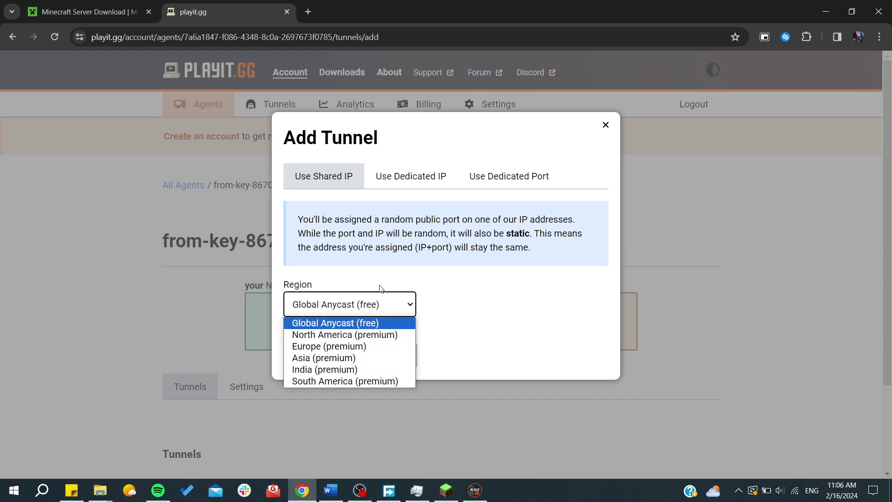
{"action": "left_click", "coordinate": [377, 301]}
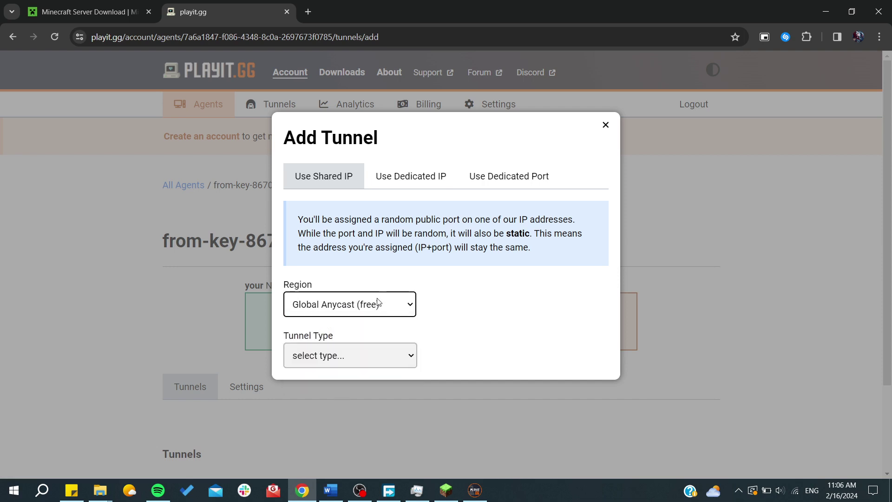
{"action": "left_click", "coordinate": [394, 363]}
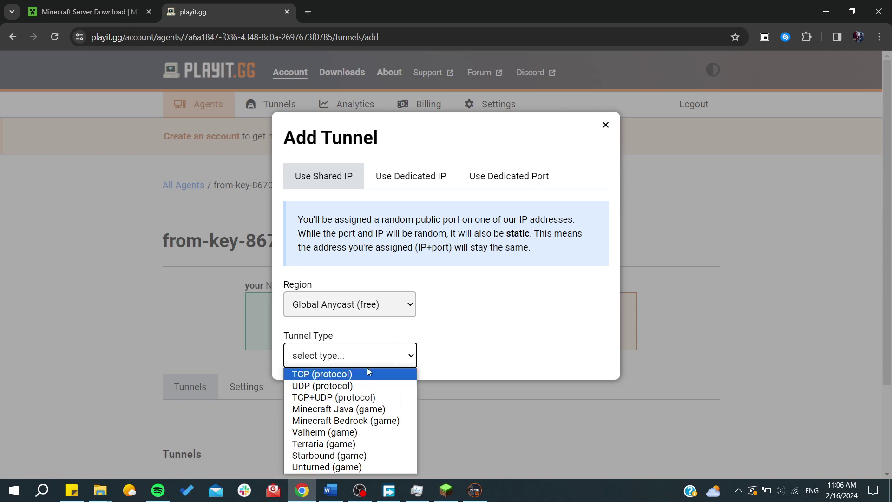
{"action": "left_click", "coordinate": [353, 379]}
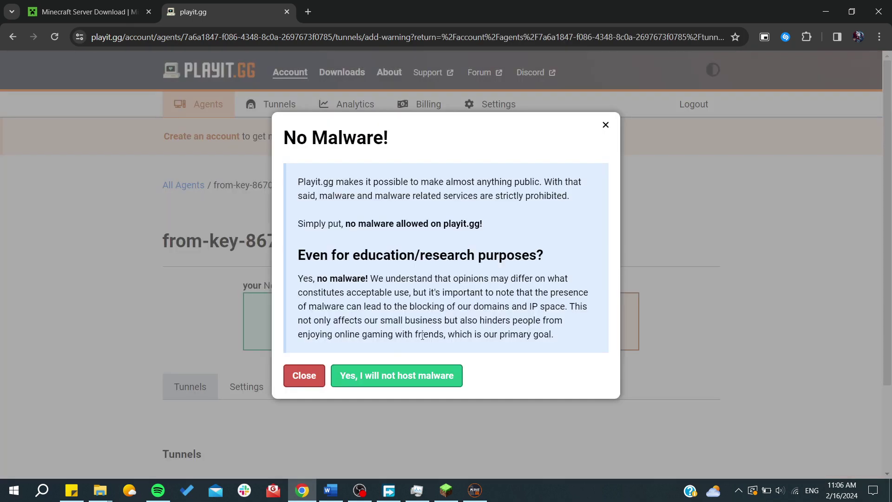
{"action": "left_click", "coordinate": [418, 376]}
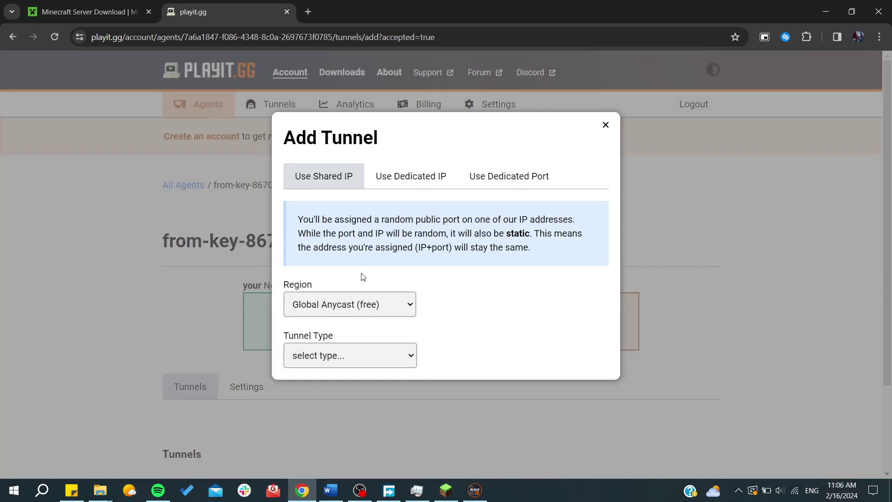
Look over the Dedicated IP and Dedicated Port options, then close the tunnel form
{"action": "left_click", "coordinate": [400, 180]}
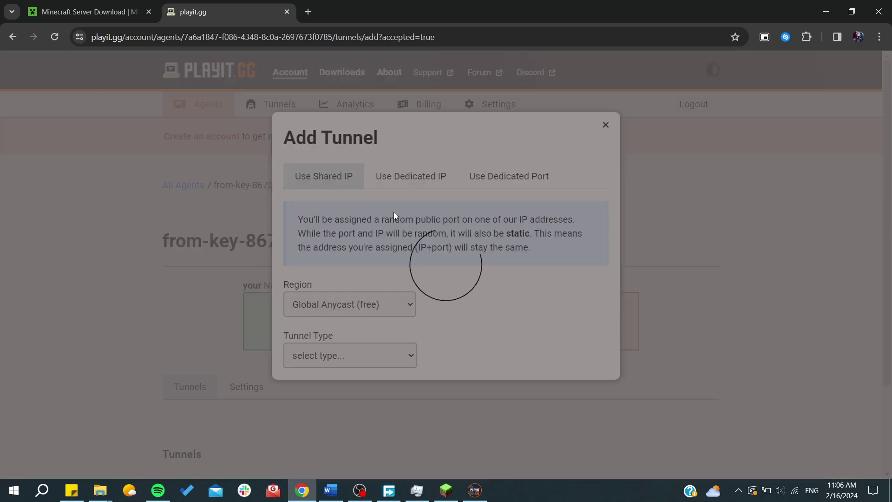
{"action": "left_click", "coordinate": [356, 281]}
{"action": "left_click", "coordinate": [360, 277]}
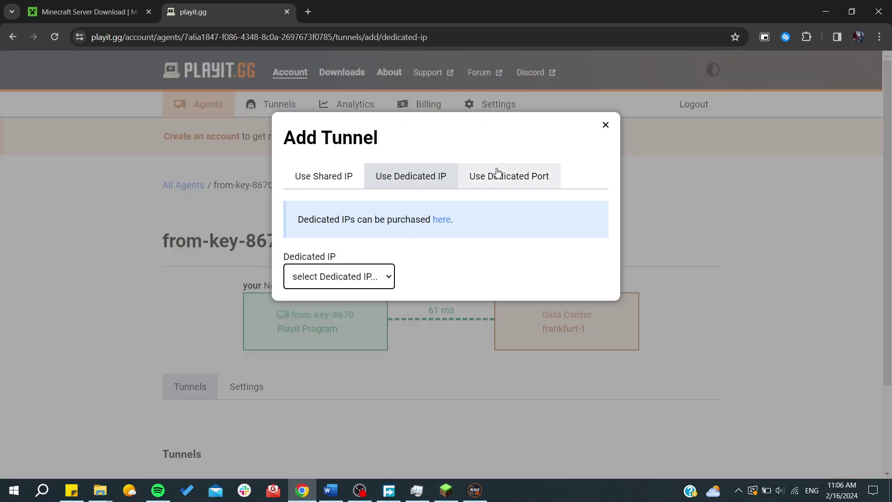
{"action": "left_click", "coordinate": [496, 173]}
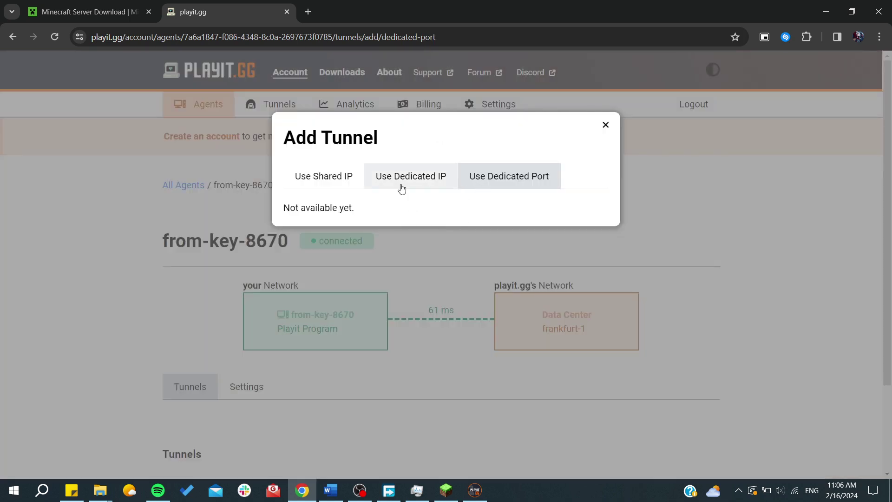
{"action": "left_click", "coordinate": [345, 182]}
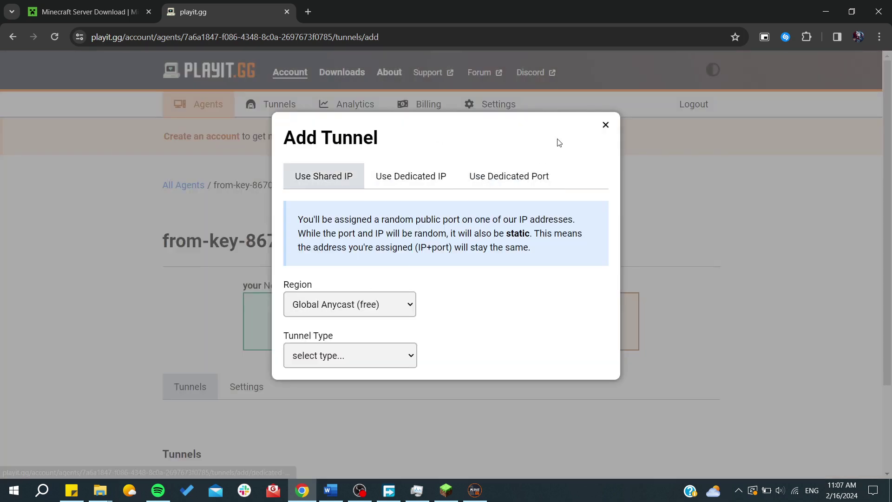
{"action": "left_click", "coordinate": [605, 126]}
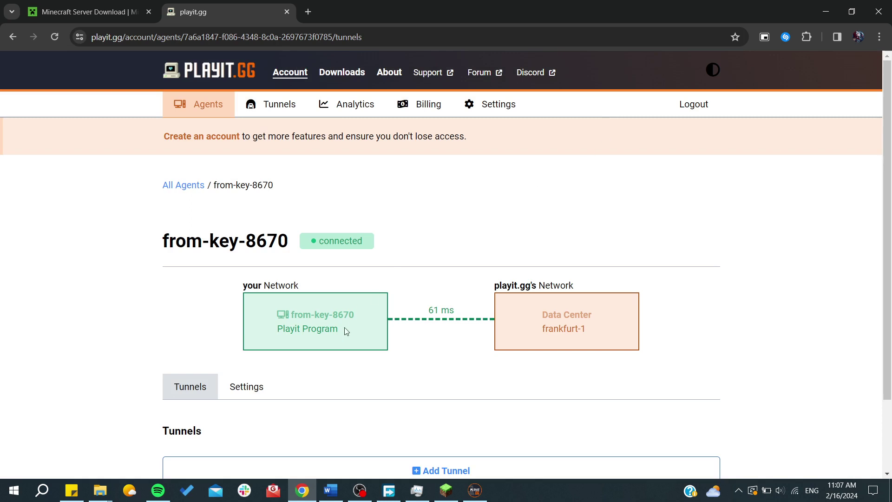
Check the playit.gg agent's Settings page, then return to its Tunnels list
{"action": "scroll", "coordinate": [345, 327], "scroll_direction": "down", "scroll_amount": 2}
{"action": "left_click", "coordinate": [249, 309]}
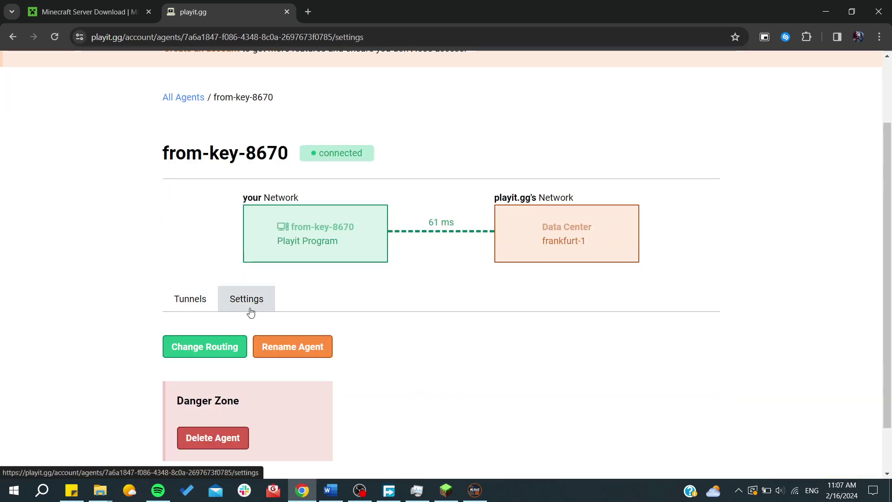
{"action": "left_click", "coordinate": [191, 308]}
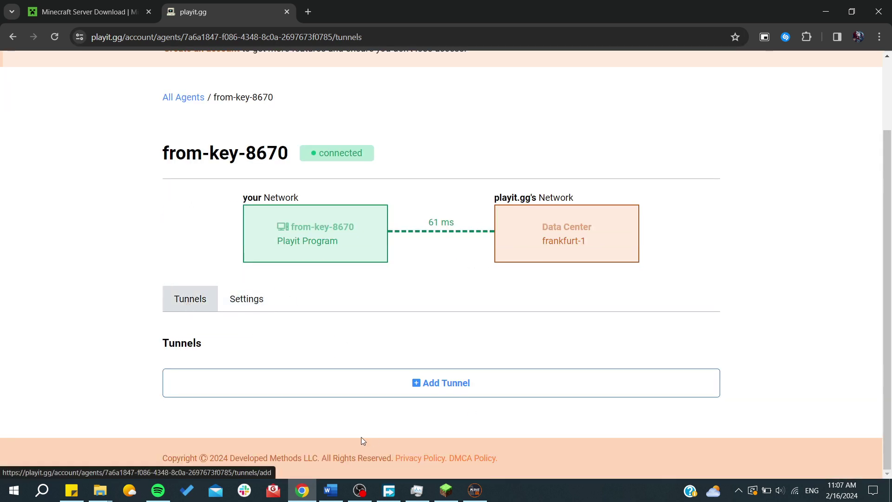
{"action": "scroll", "coordinate": [65, 271], "scroll_direction": "up", "scroll_amount": 2}
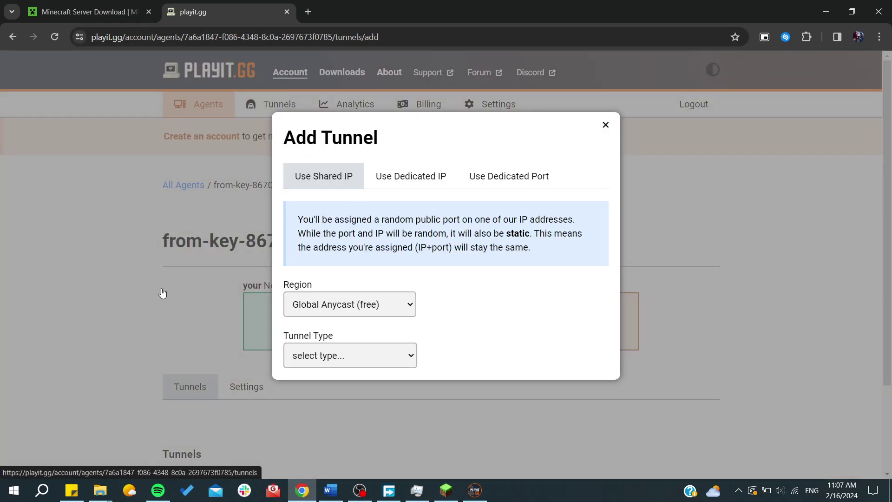
Return to Minecraft, close the Game Menu, and walk toward the torch-lit corridor
{"action": "left_click", "coordinate": [446, 490]}
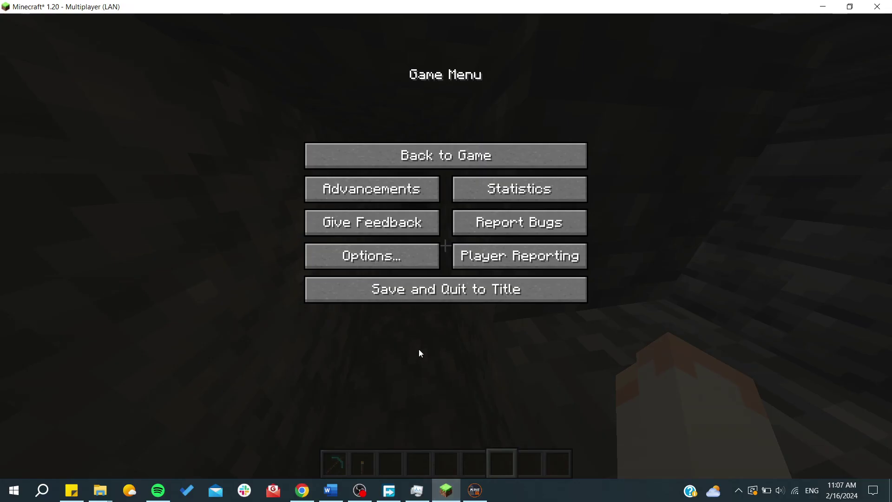
{"action": "key", "text": "Escape"}
{"action": "key", "text": "w"}
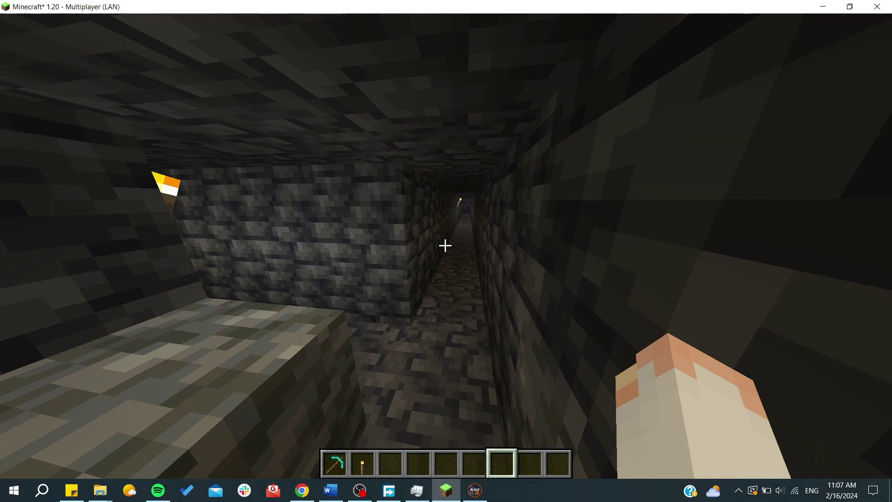
{"action": "mouse_move", "coordinate": [445, 245]}
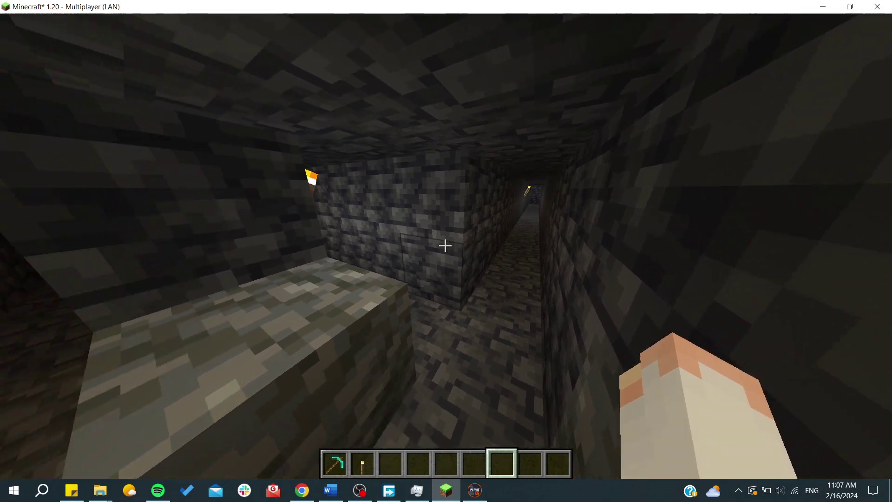